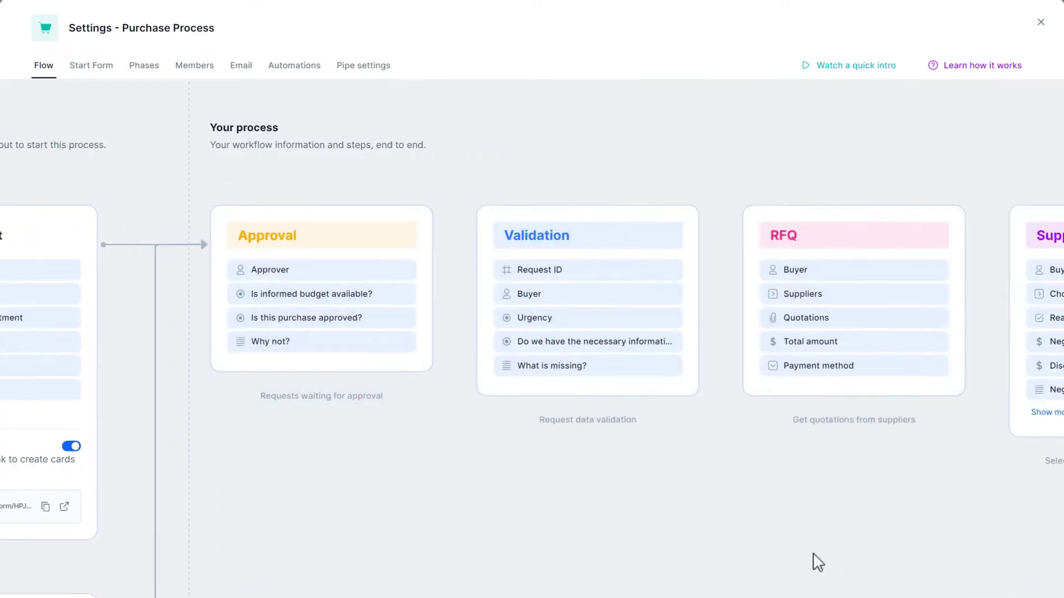
Step: Pan the Flow canvas to show the Supplier selection, Purchase order, Done and Archived phases
{"action": "mouse_move", "coordinate": [813, 552]}
{"action": "left_mouse_down"}
{"action": "mouse_move", "coordinate": [5, 565]}
{"action": "mouse_move", "coordinate": [759, 553]}
{"action": "left_mouse_up"}
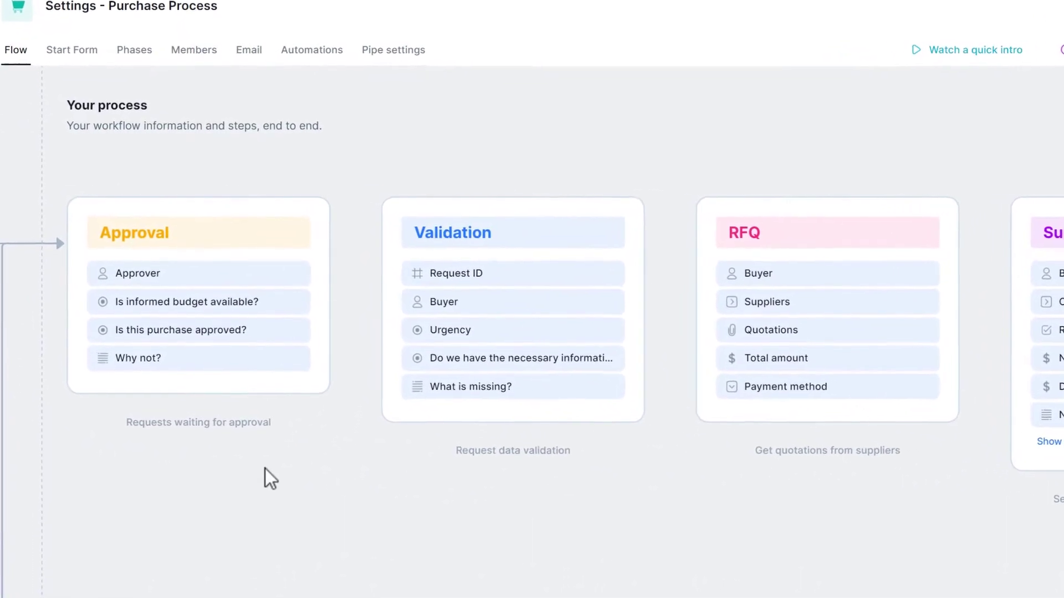
{"action": "left_click", "coordinate": [303, 240]}
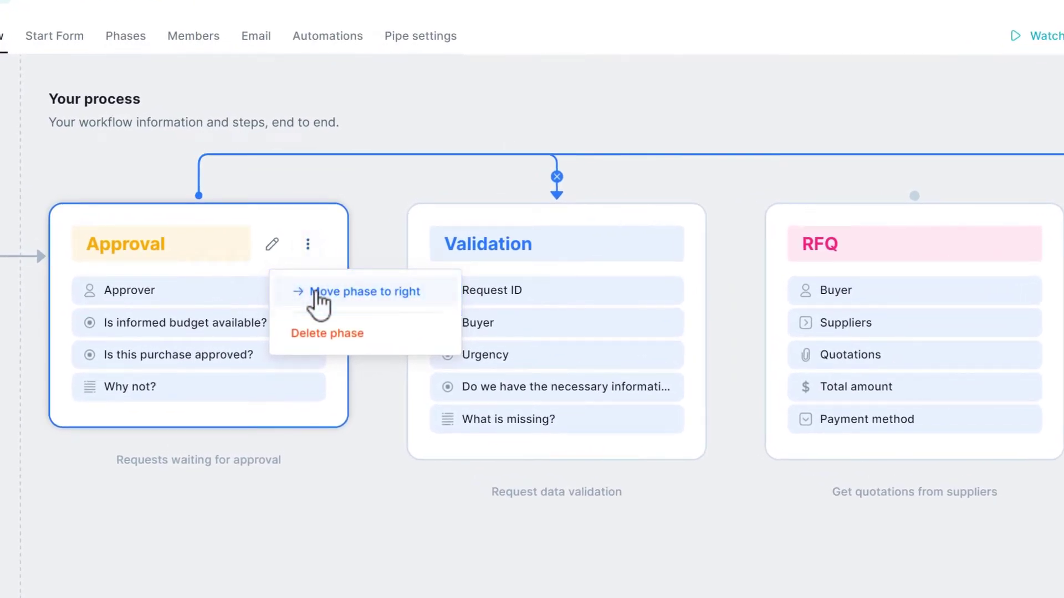
{"action": "left_click", "coordinate": [320, 292]}
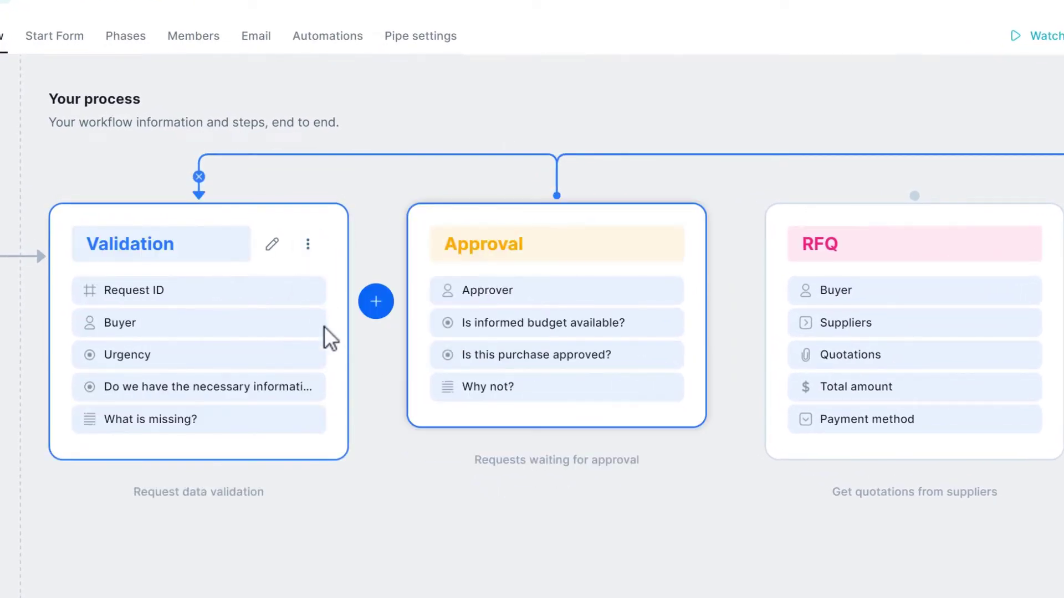
{"action": "left_click", "coordinate": [668, 245]}
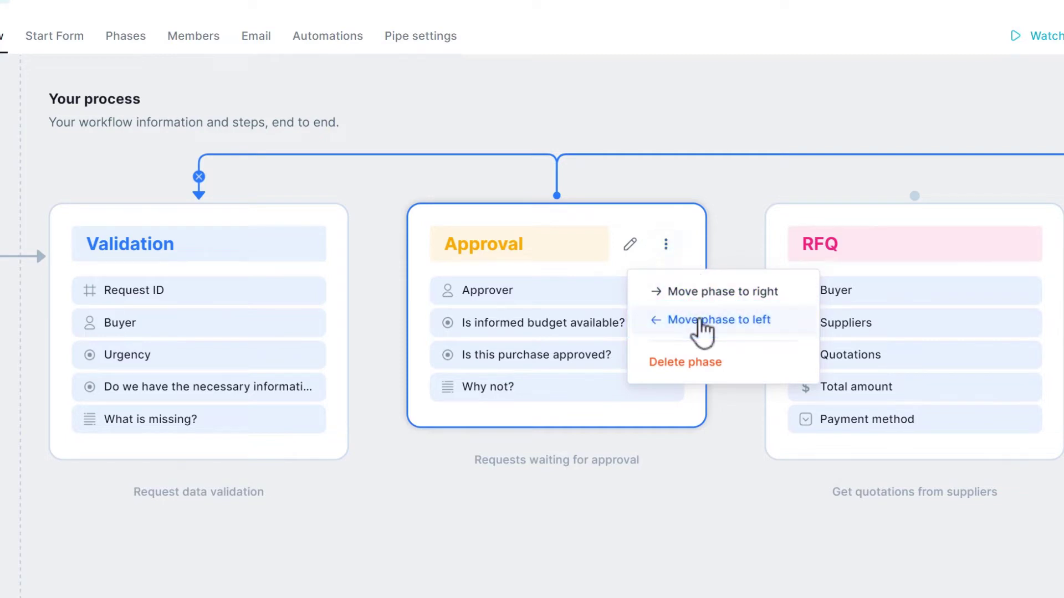
{"action": "left_click", "coordinate": [703, 321]}
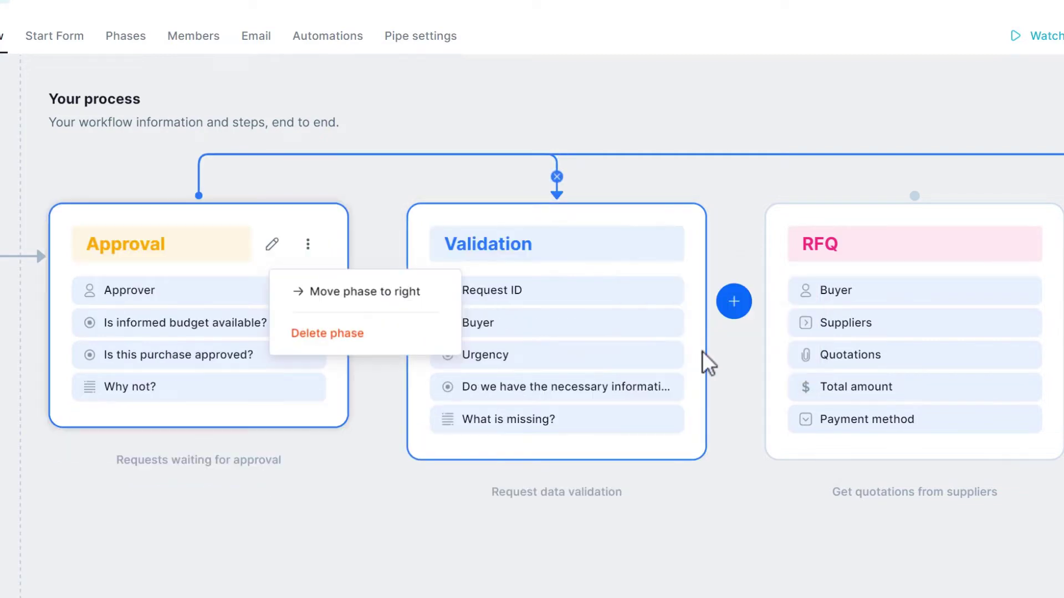
Step: Retitle the Approval phase 'Approval process', then check its editor and options menu without deleting
{"action": "left_click", "coordinate": [204, 250]}
{"action": "type", "text": "process"}
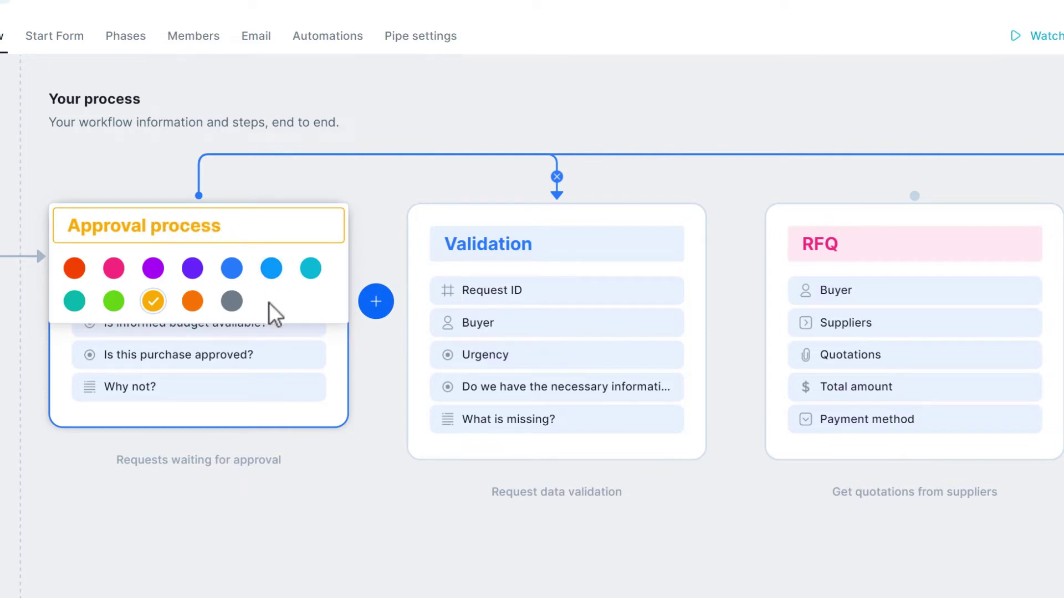
{"action": "left_click", "coordinate": [365, 490]}
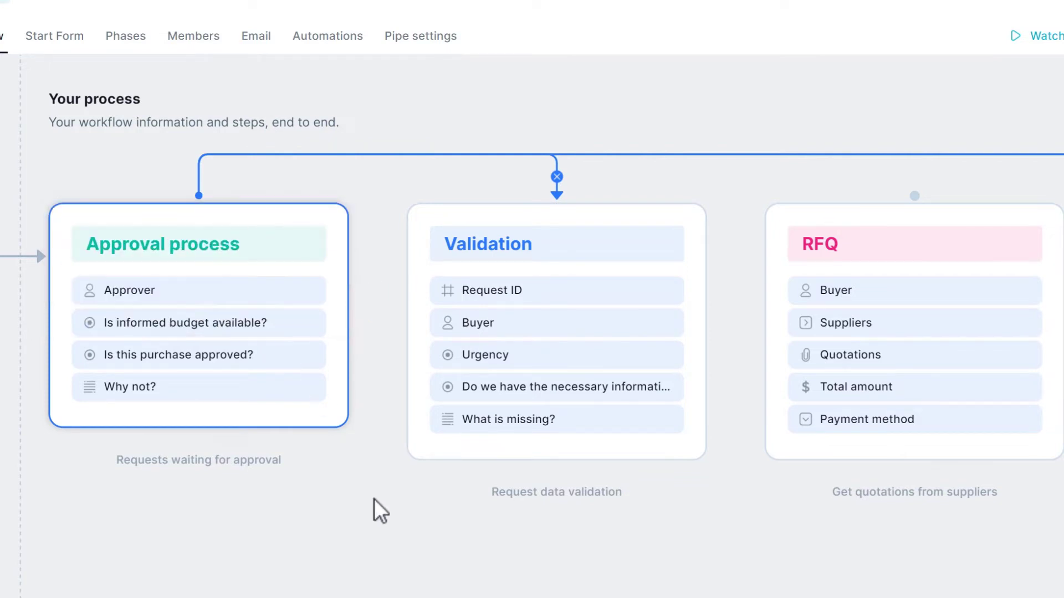
{"action": "left_click", "coordinate": [166, 245]}
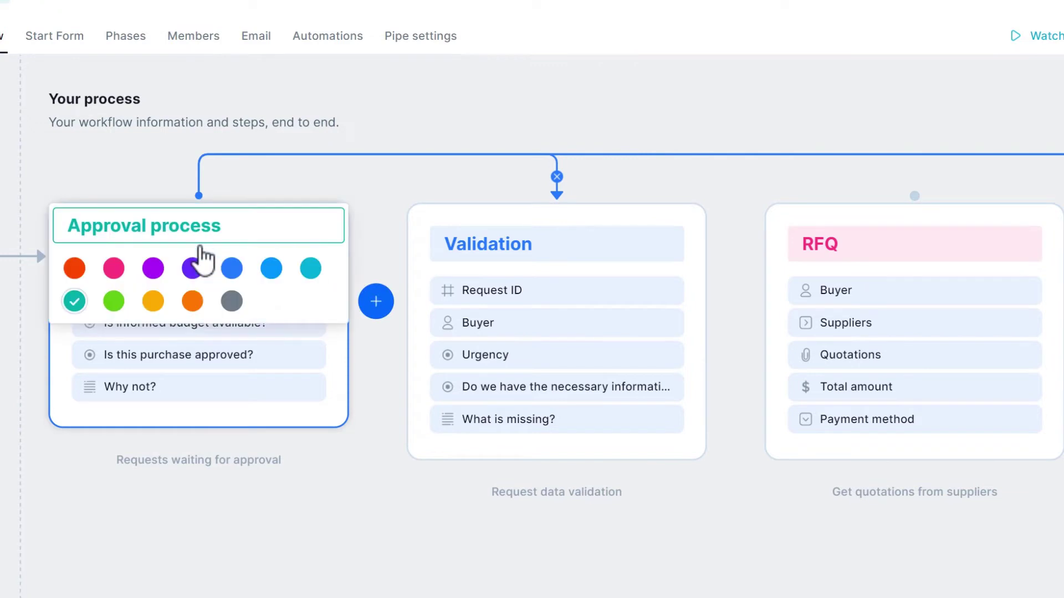
{"action": "left_click", "coordinate": [299, 338]}
{"action": "left_click", "coordinate": [310, 246]}
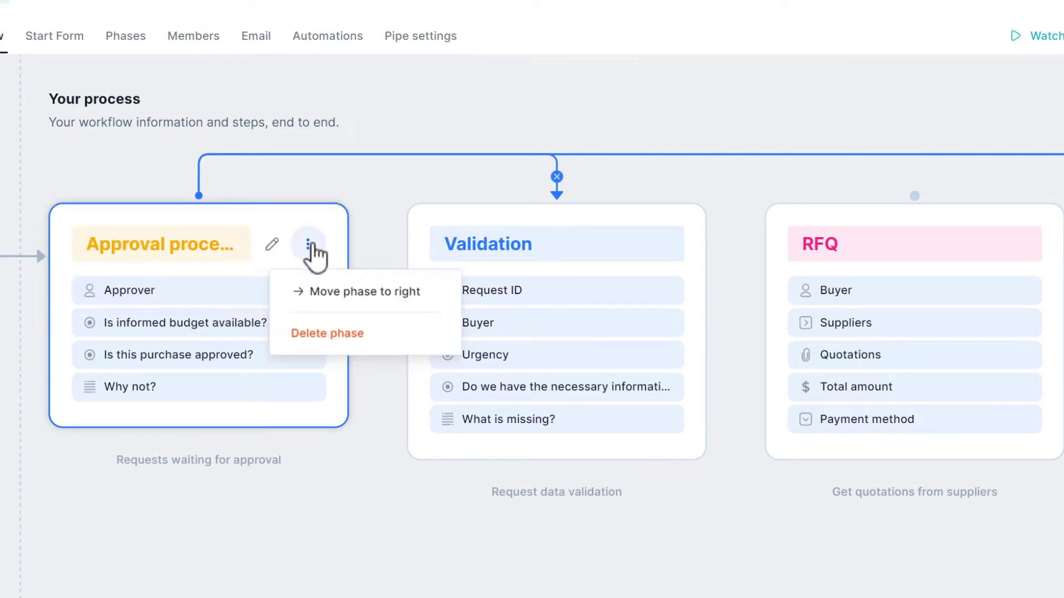
{"action": "left_click", "coordinate": [324, 440]}
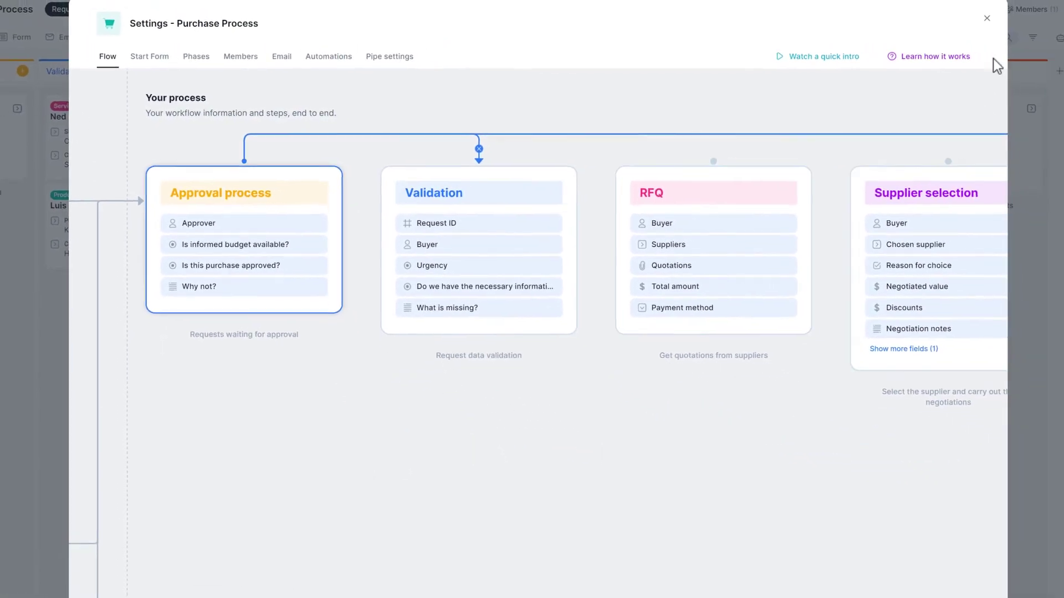
Step: Close the pipe settings and show the help menu with help center, chat, community and tutorials
{"action": "left_click", "coordinate": [978, 23]}
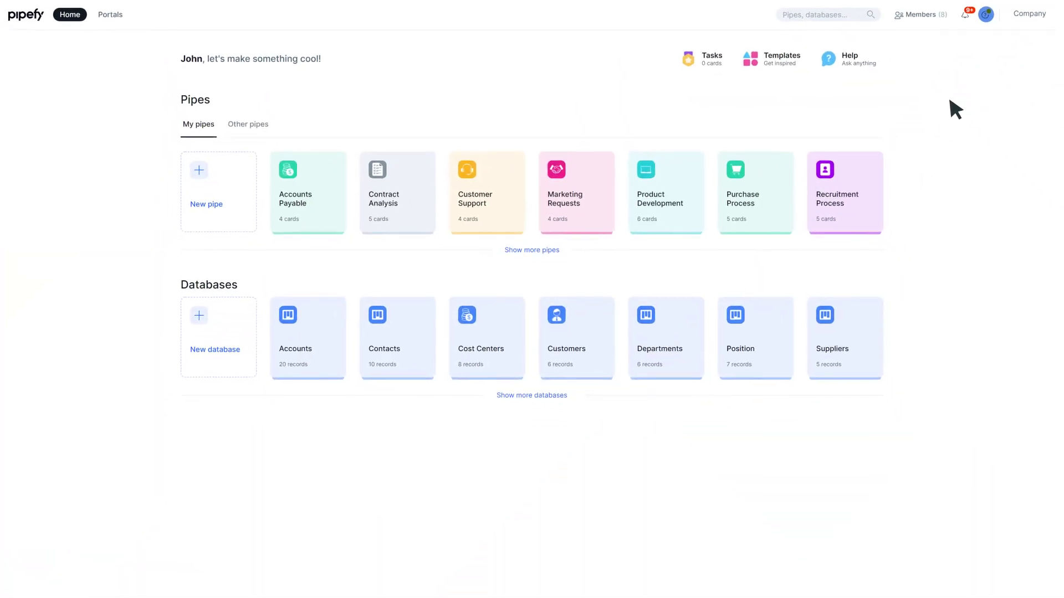
{"action": "left_click", "coordinate": [969, 19]}
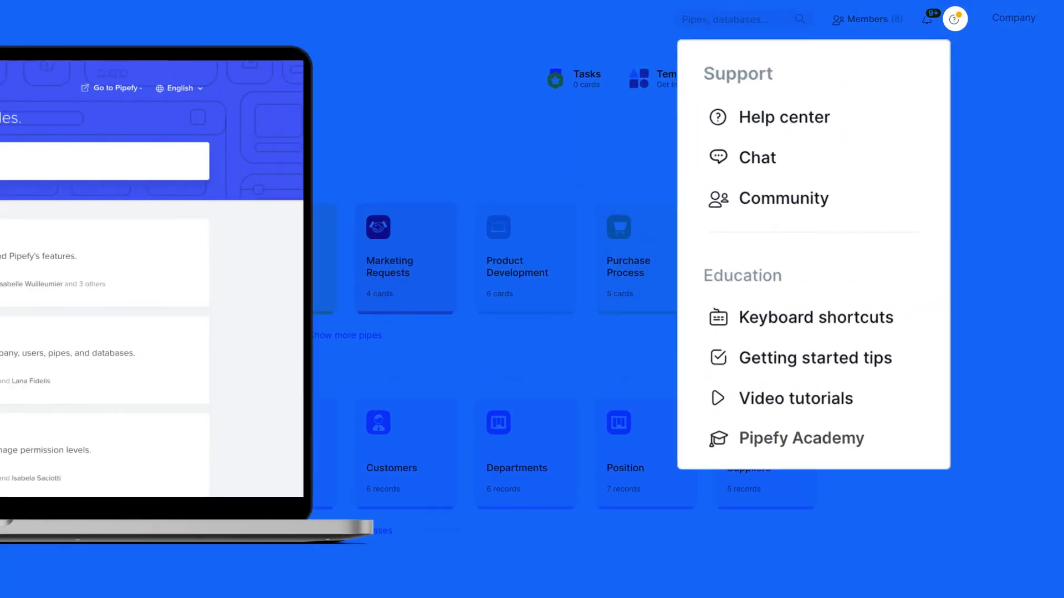